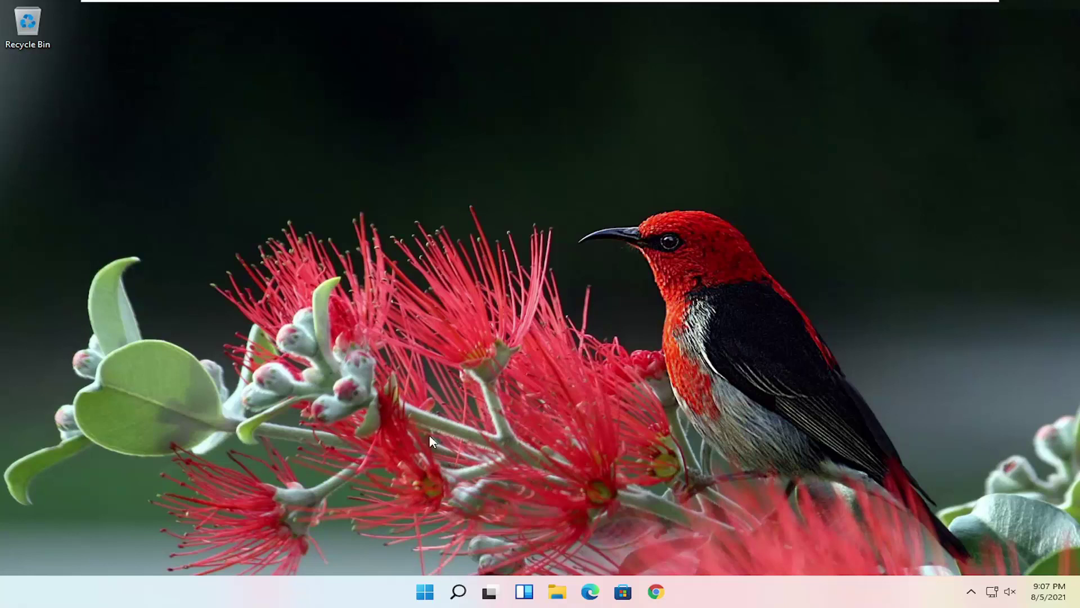
From the Start menu power button, Shift+Restart the PC into the recovery environment.
left_click(425, 594)
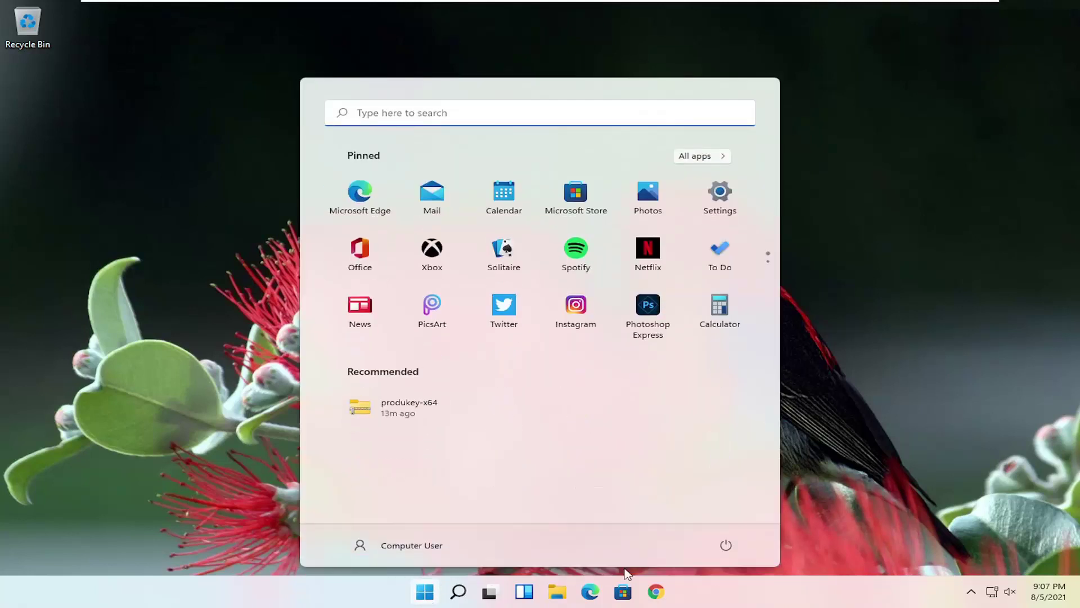
left_click(727, 546)
left_click(726, 545)
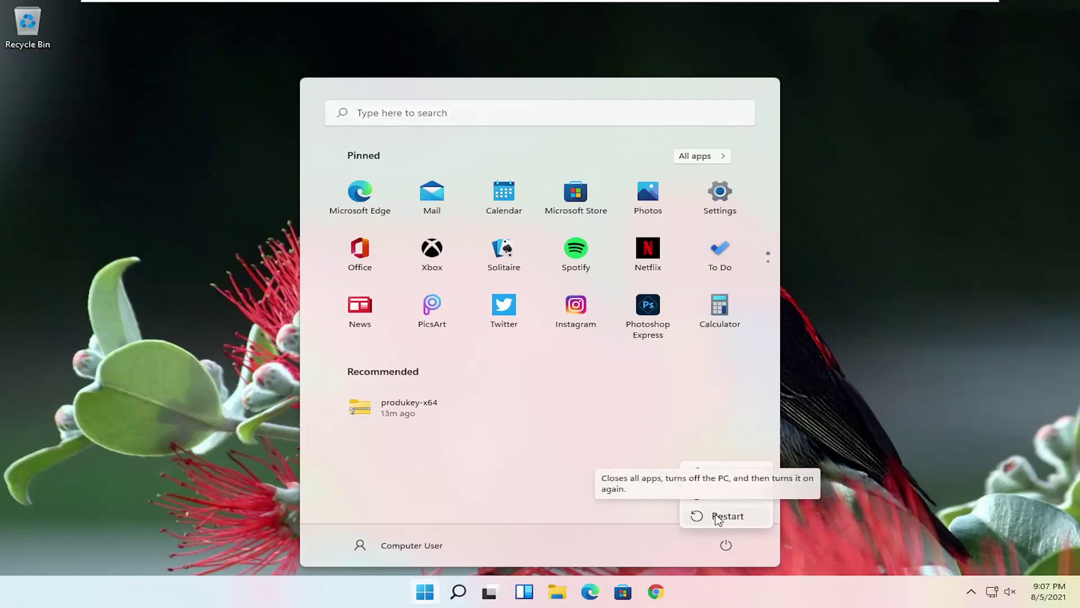
left_click(716, 516)
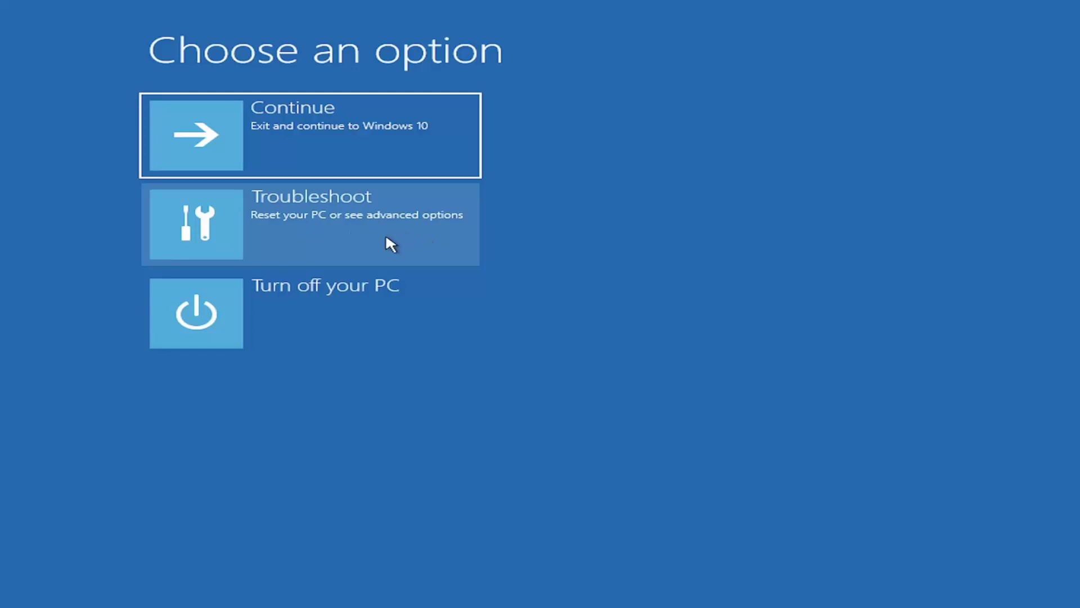
Go to Troubleshoot > Advanced options > Startup Settings in the recovery environment.
left_click(295, 223)
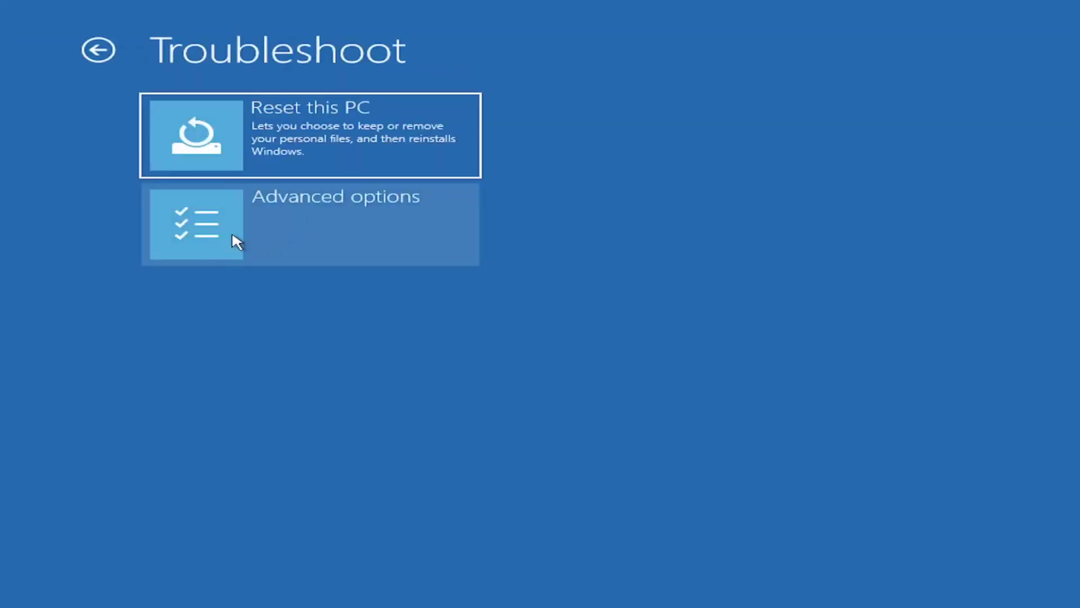
left_click(332, 231)
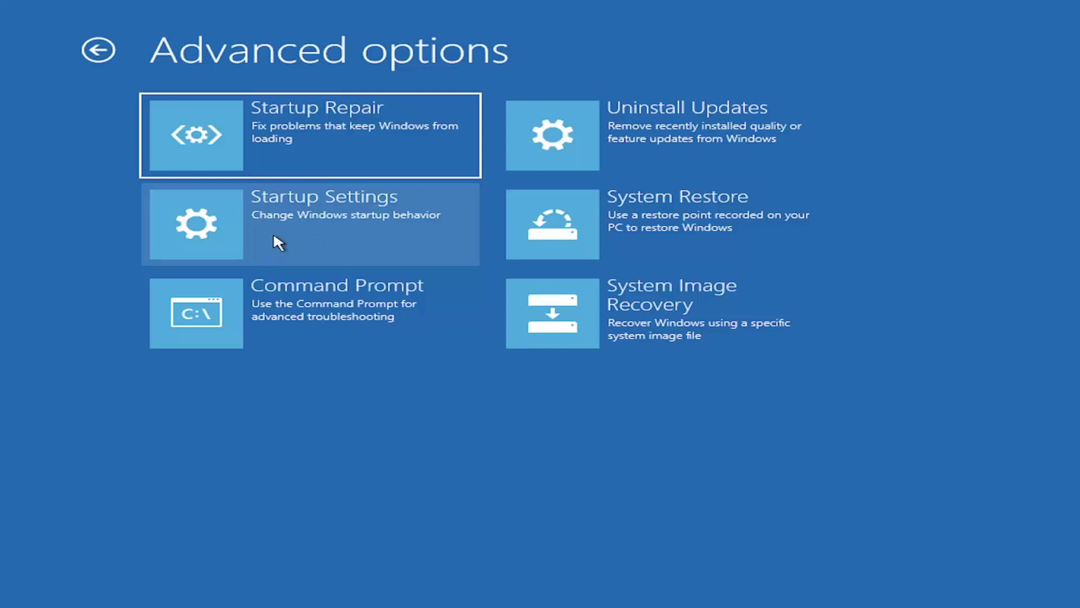
left_click(305, 217)
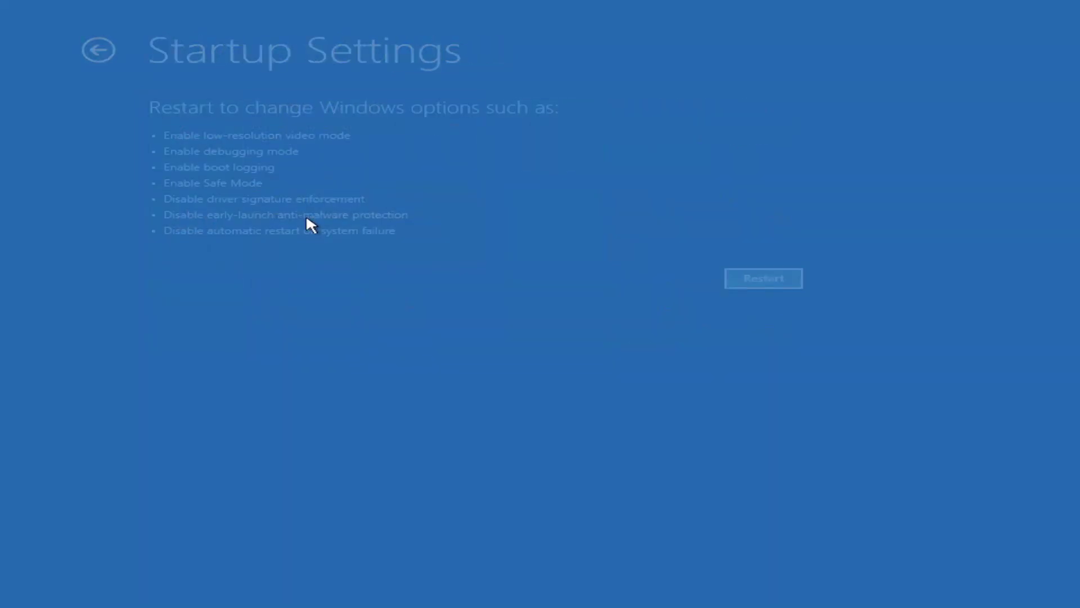
Restart, pick option 4 to boot into Safe Mode, and close the Edge window.
left_click(768, 284)
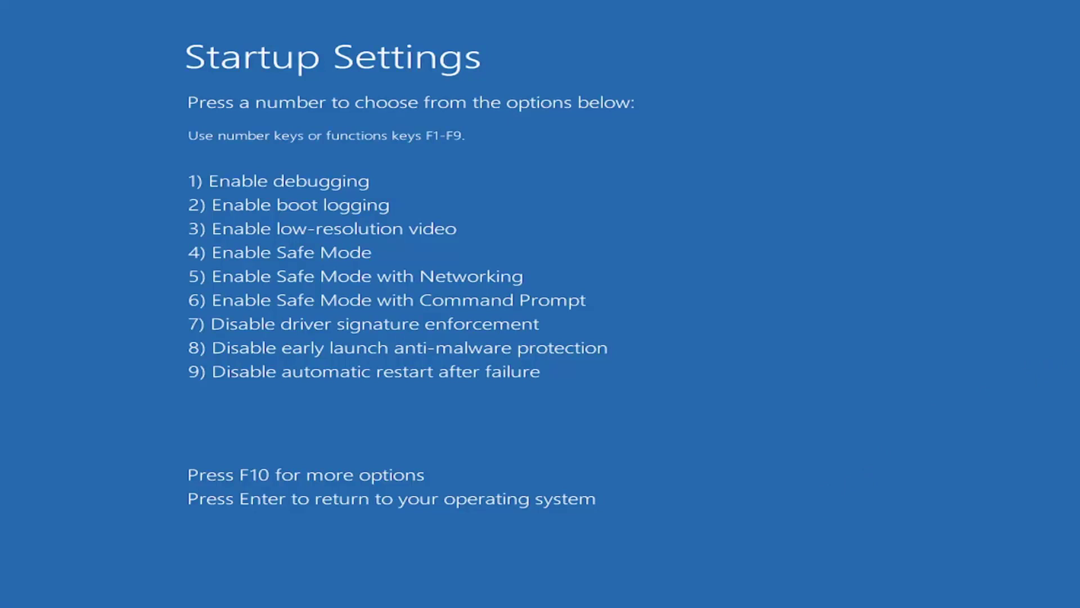
key("4")
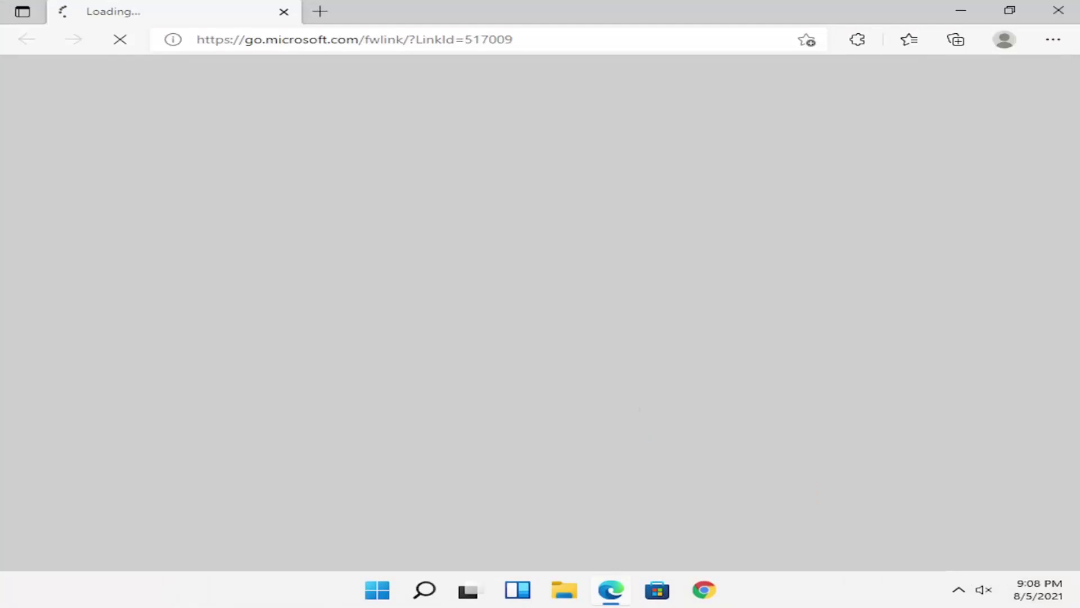
left_click(1059, 10)
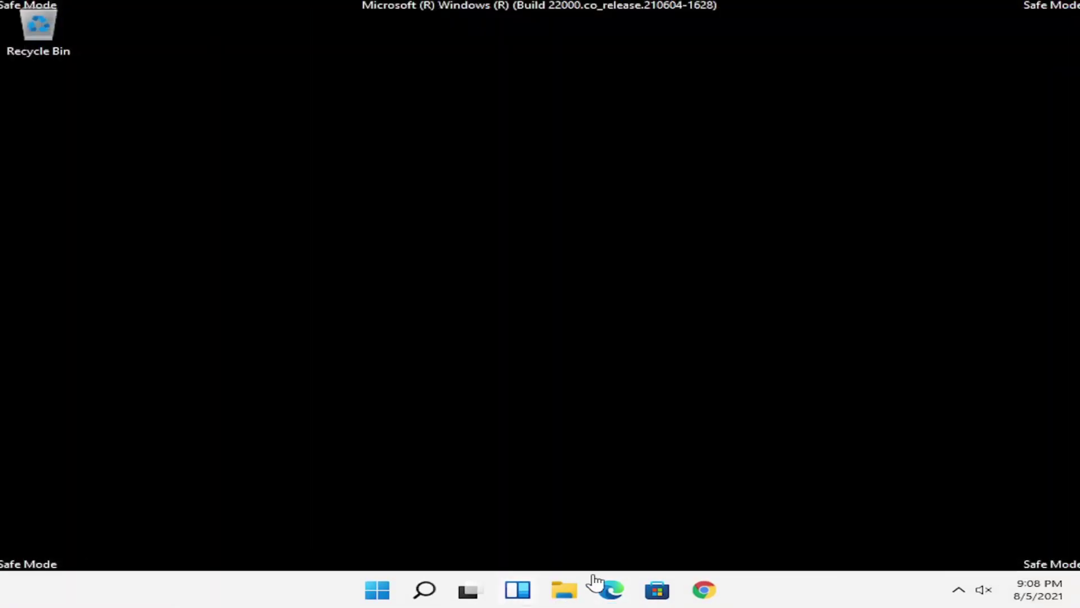
Browse File Explorer from This PC to C:\Windows\SoftwareDistribution\Download.
left_click(564, 591)
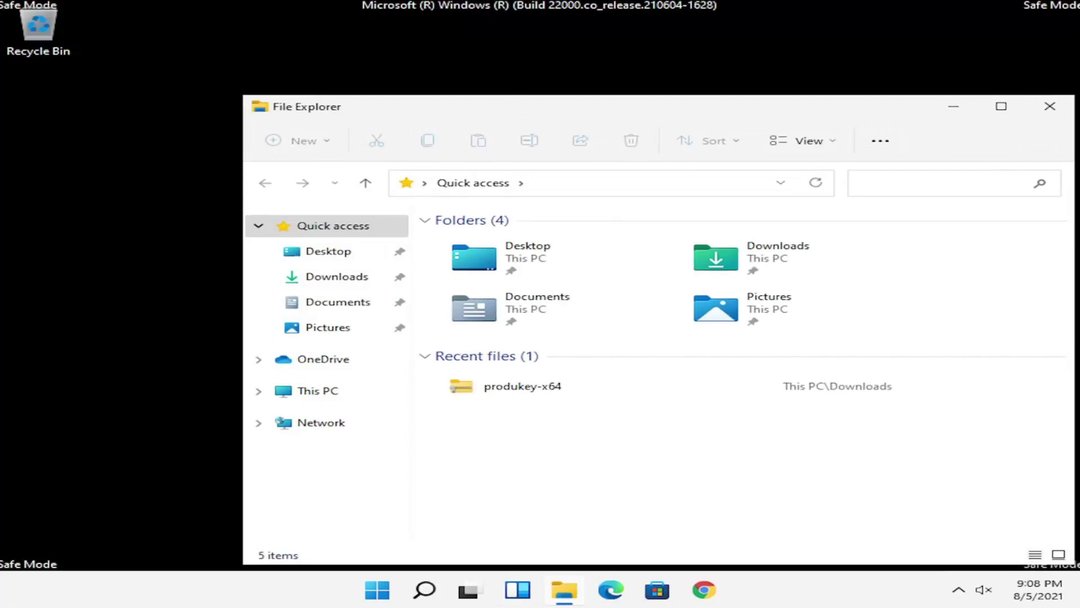
left_click_drag(513, 109, 392, 69)
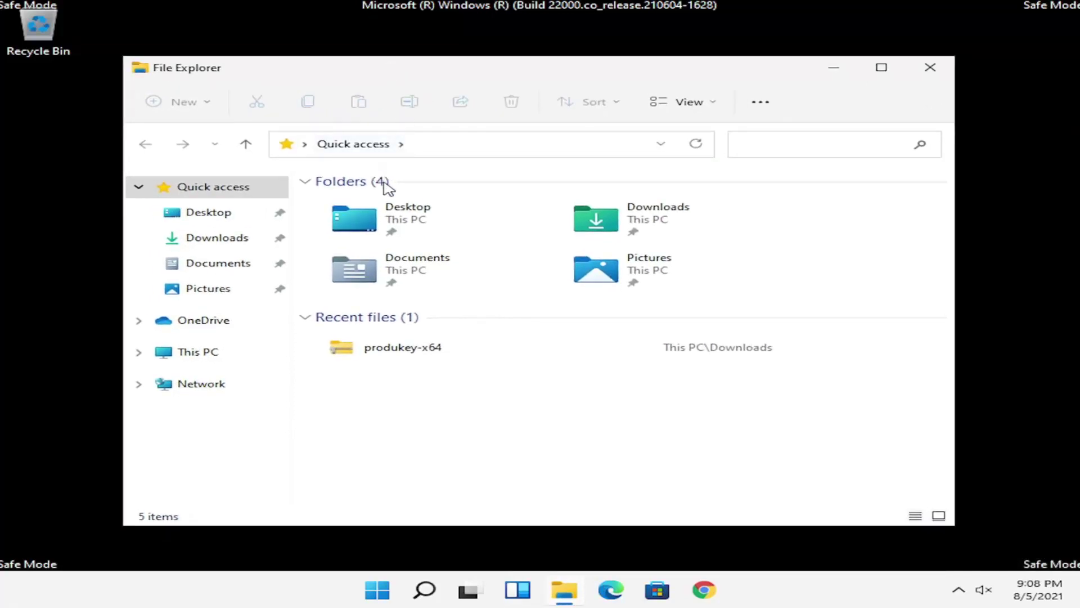
left_click(225, 355)
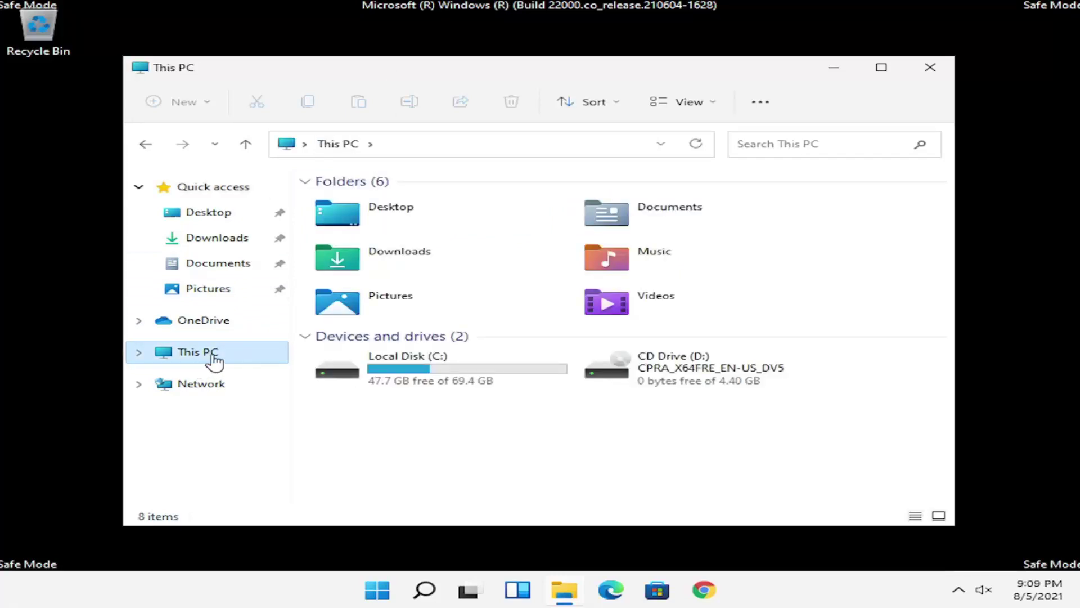
double_click(423, 372)
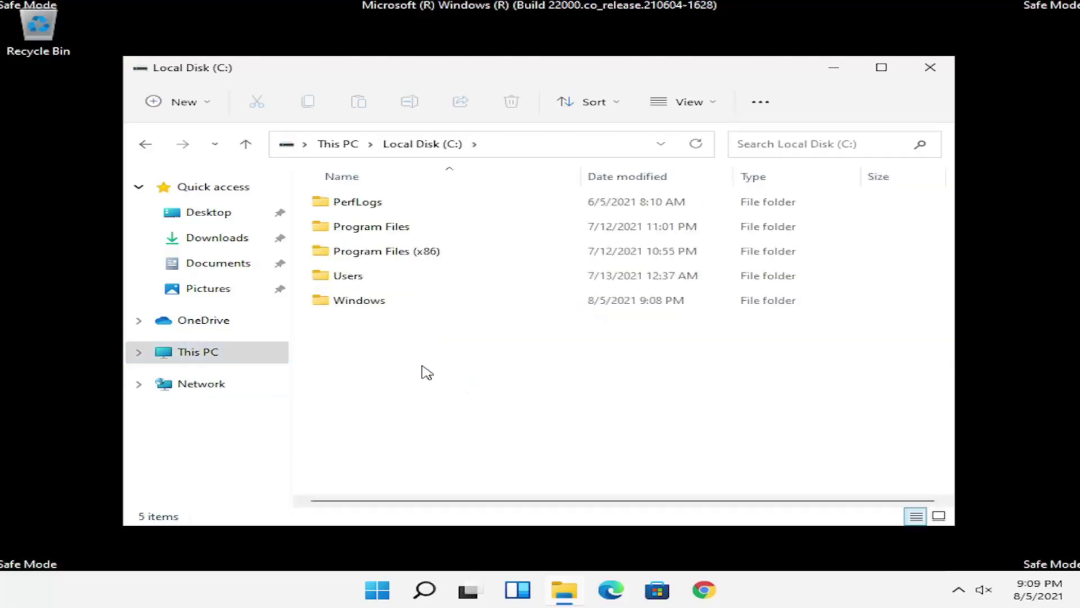
double_click(404, 304)
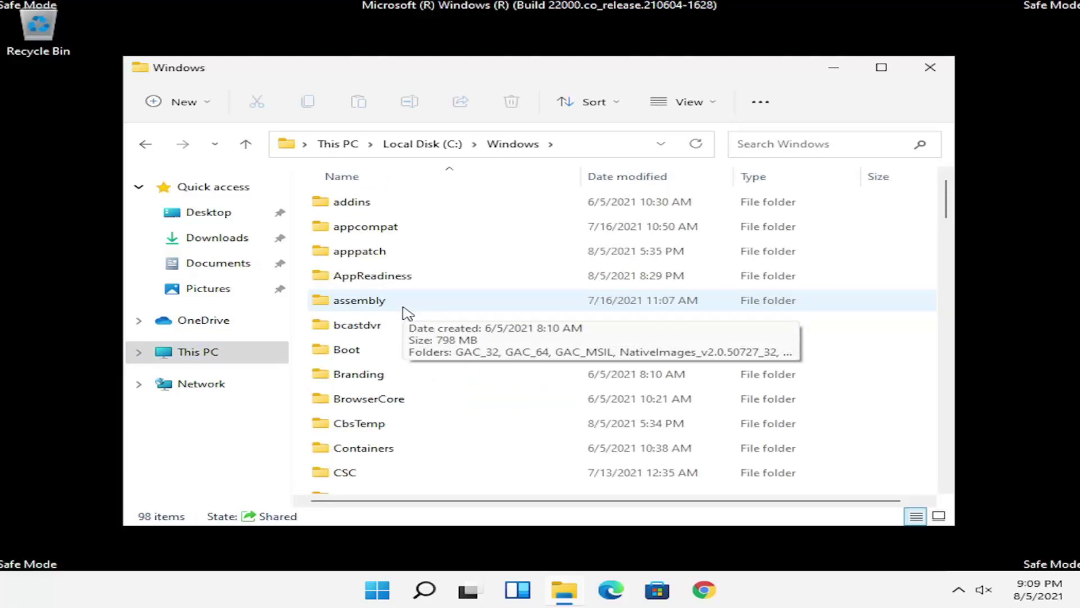
scroll(408, 313, "down", 5)
scroll(408, 325, "down", 17)
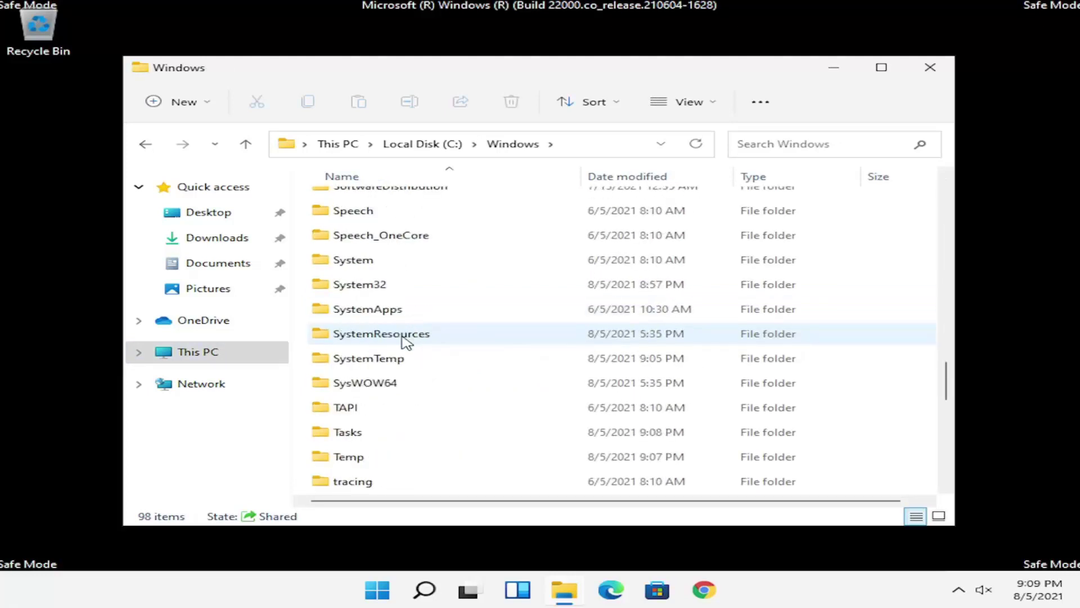
scroll(390, 349, "up", 2)
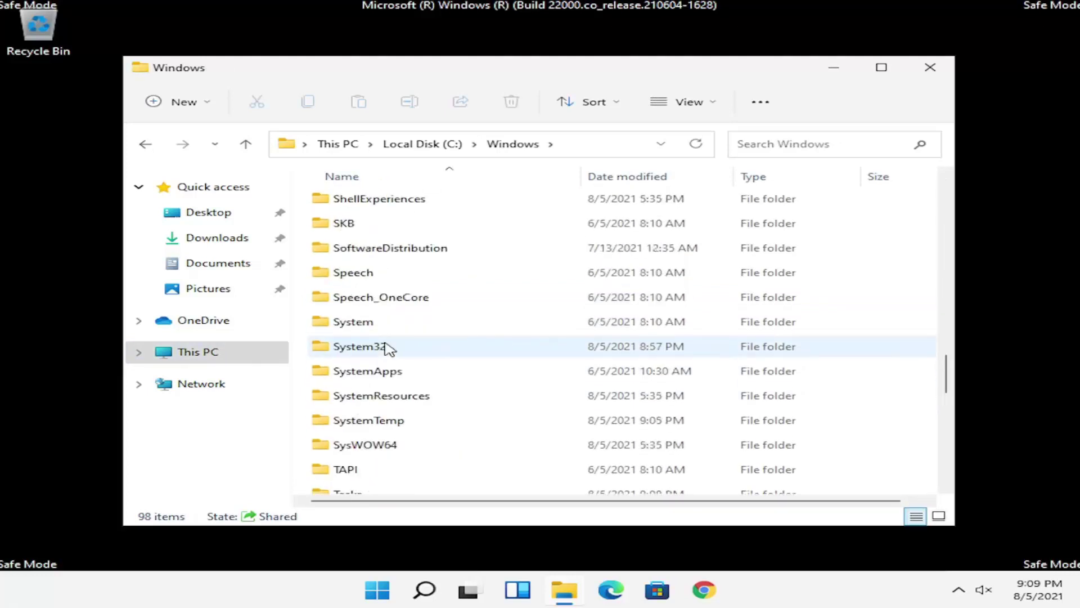
double_click(403, 248)
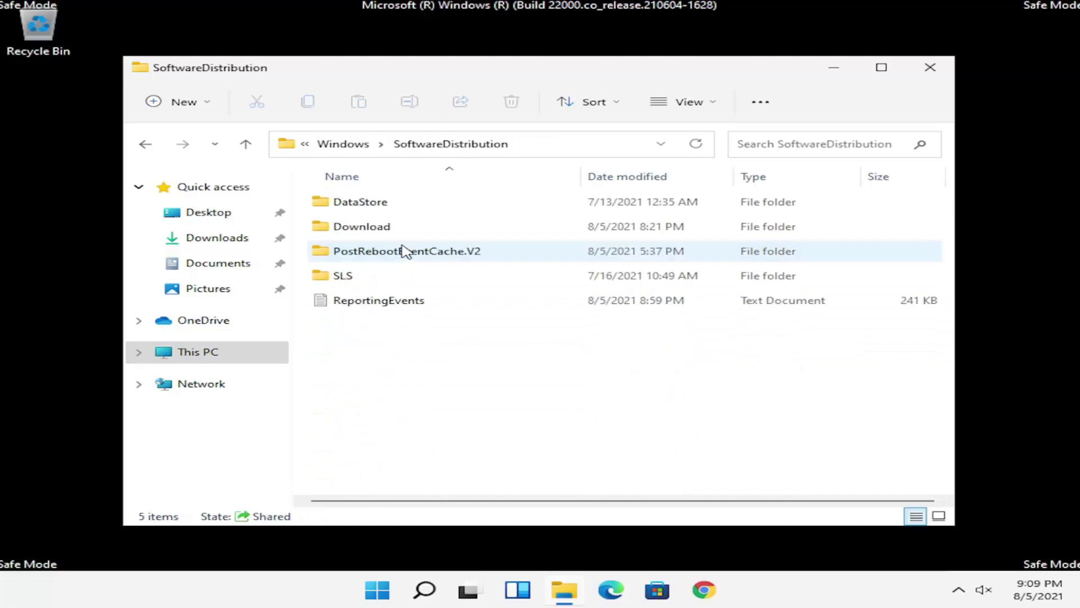
double_click(363, 231)
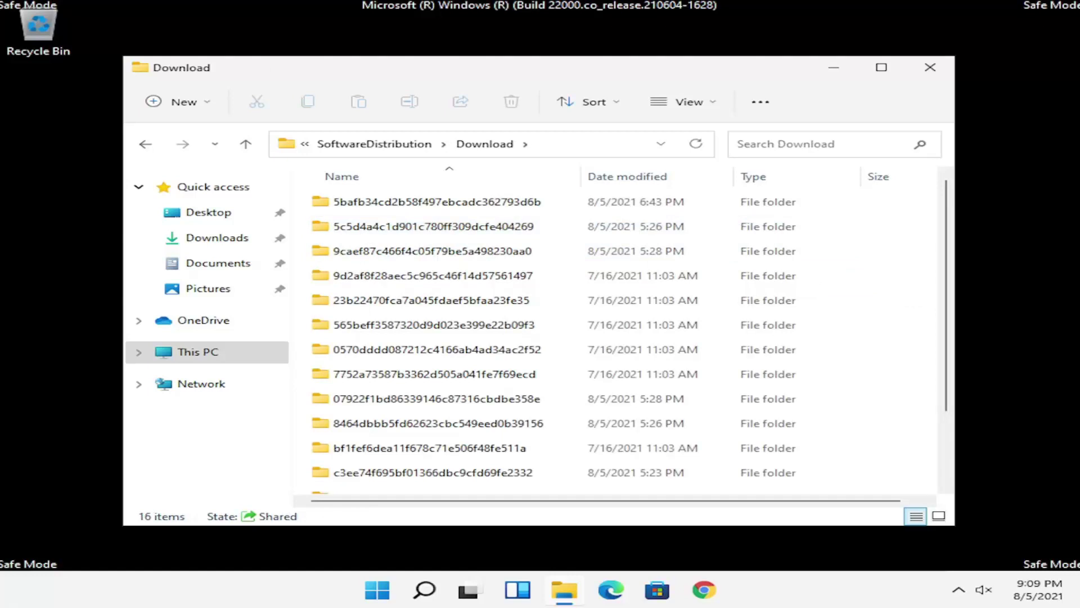
Select all 16 cached update folders in Download, delete them, and close File Explorer.
left_click(529, 326)
scroll(524, 231, "down", 1)
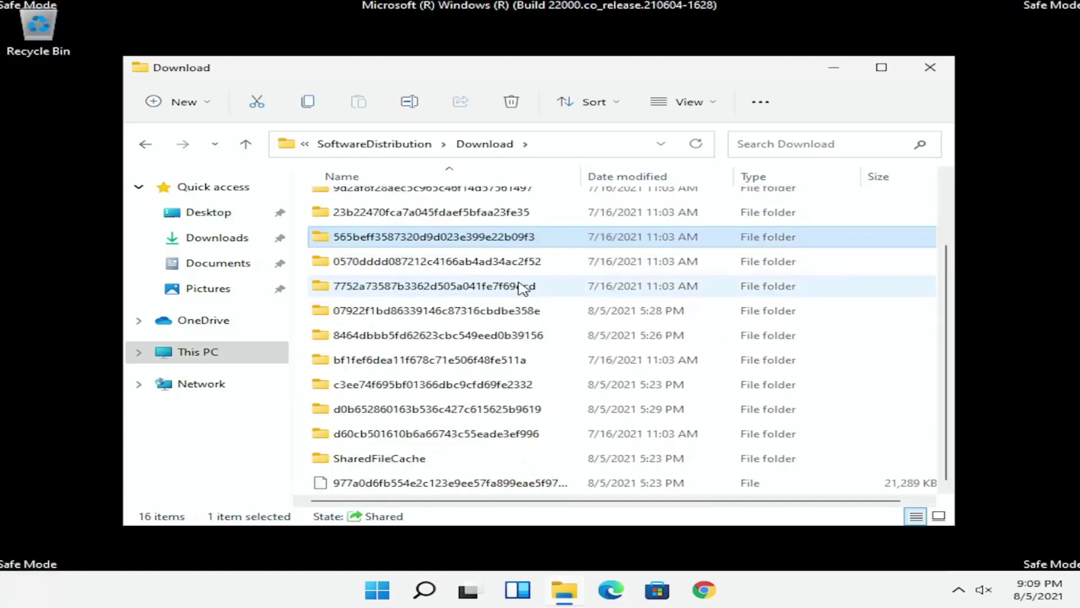
scroll(523, 287, "up", 1)
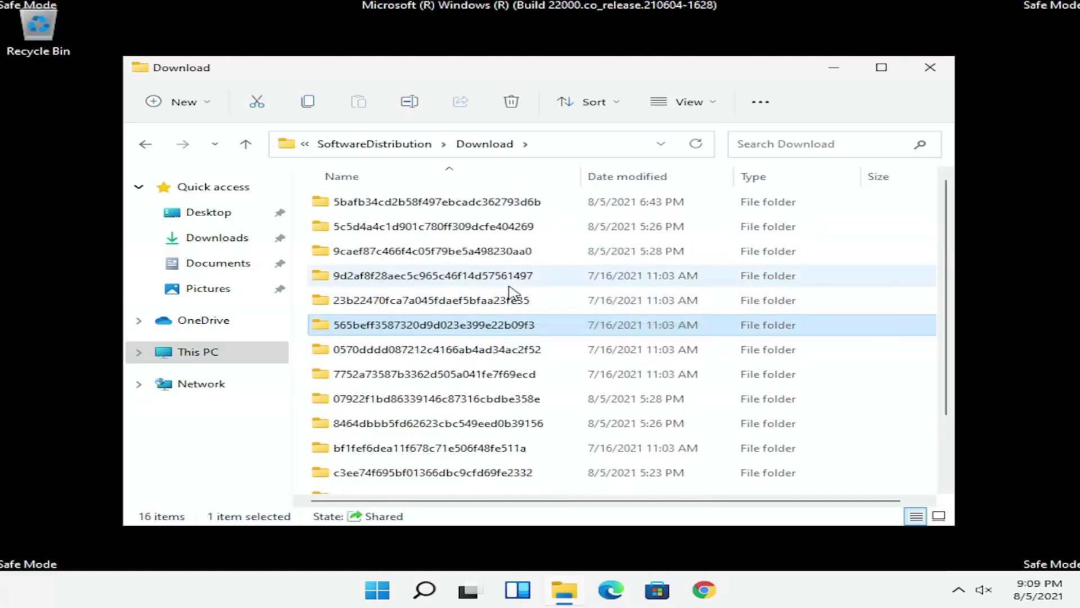
key("ctrl+a")
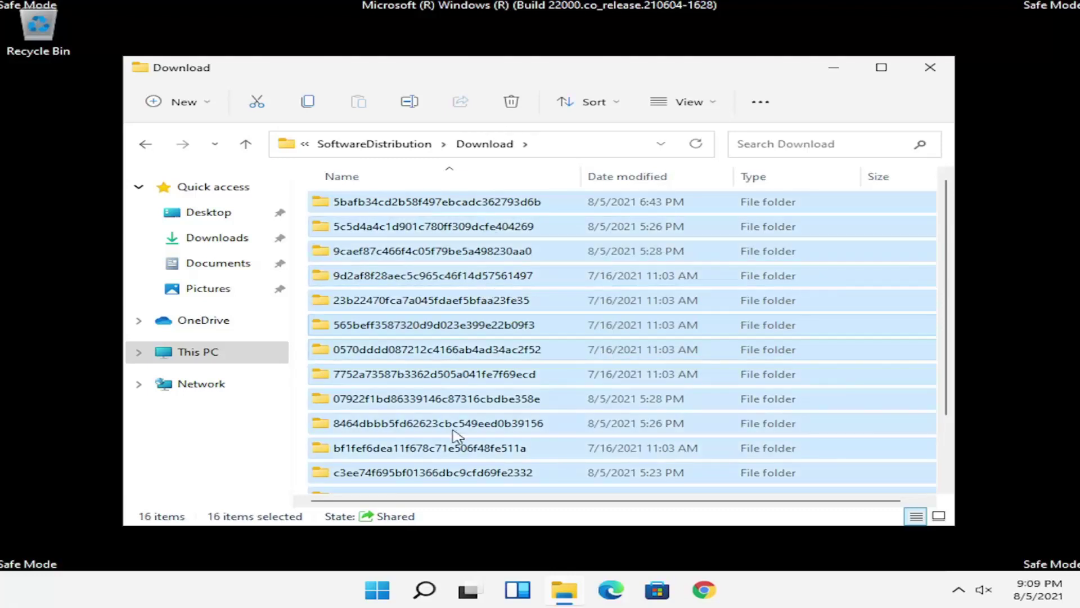
right_click(497, 297)
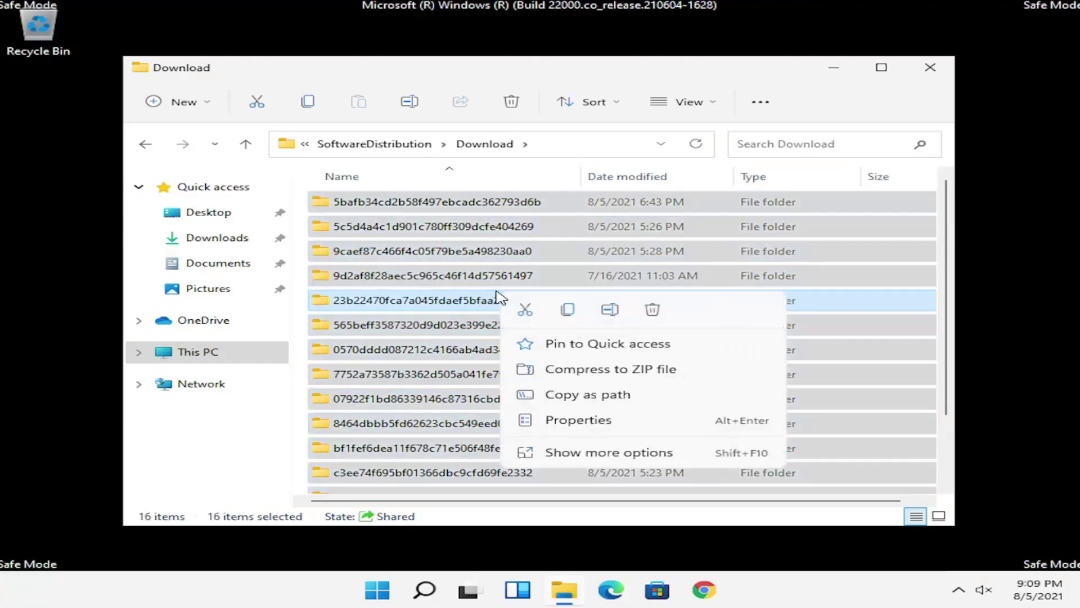
left_click(654, 312)
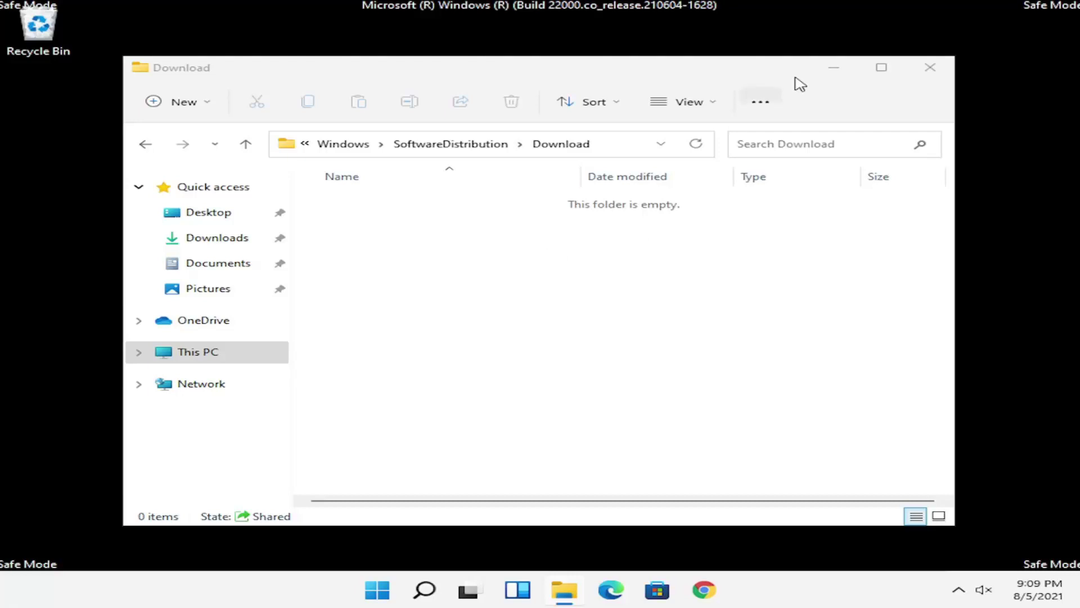
left_click(933, 74)
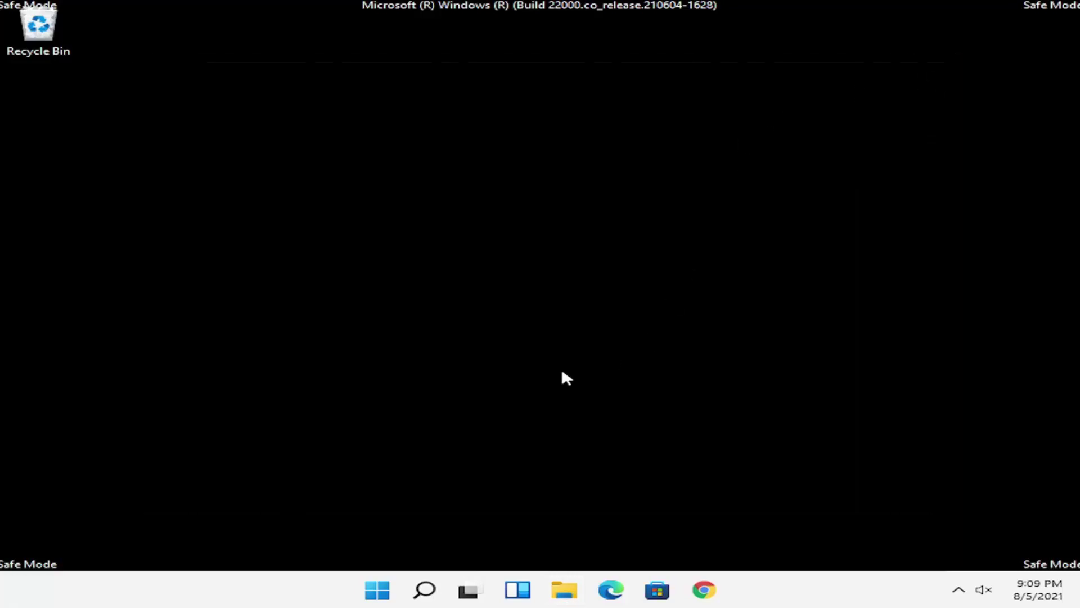
Open and dismiss the Windows search panel and Start menu from the taskbar.
left_click(426, 590)
left_click(426, 590)
left_click(426, 591)
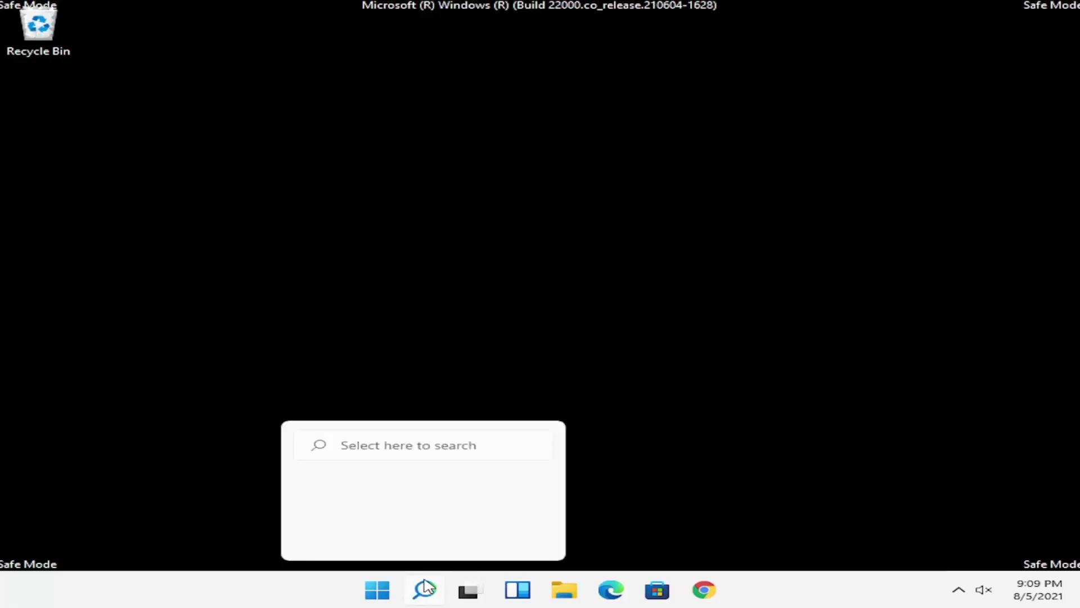
left_click(392, 452)
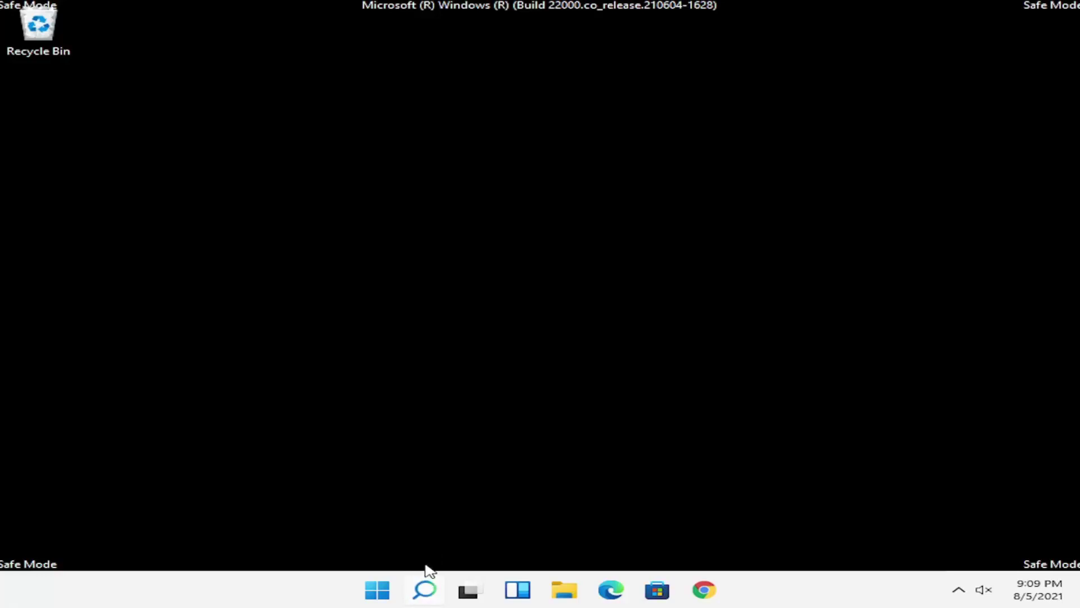
right_click(427, 593)
left_click(427, 593)
left_click(391, 592)
key("Right")
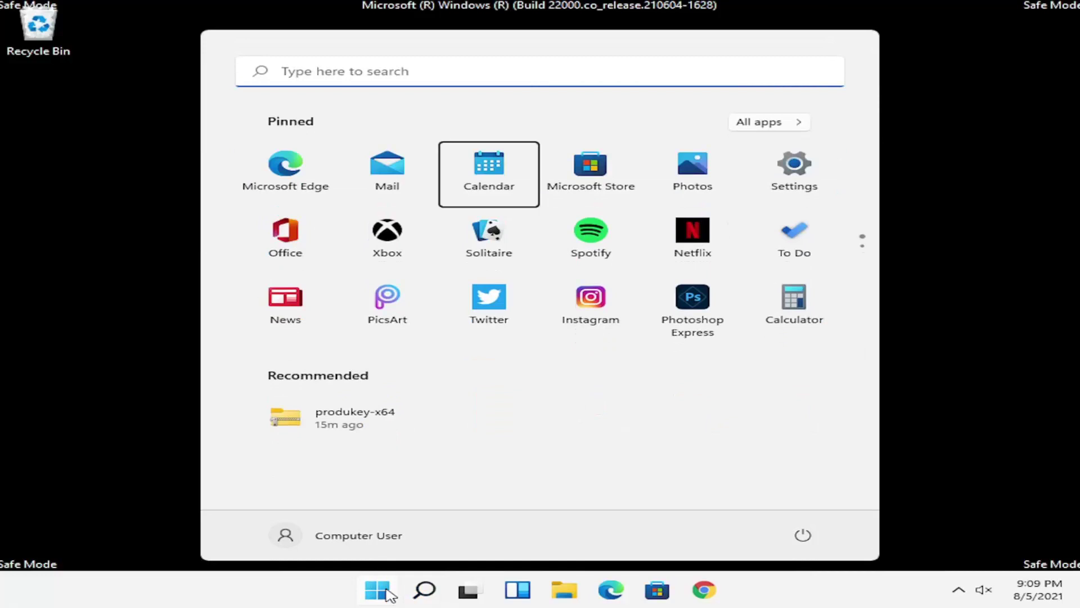
key("Right")
key("Escape")
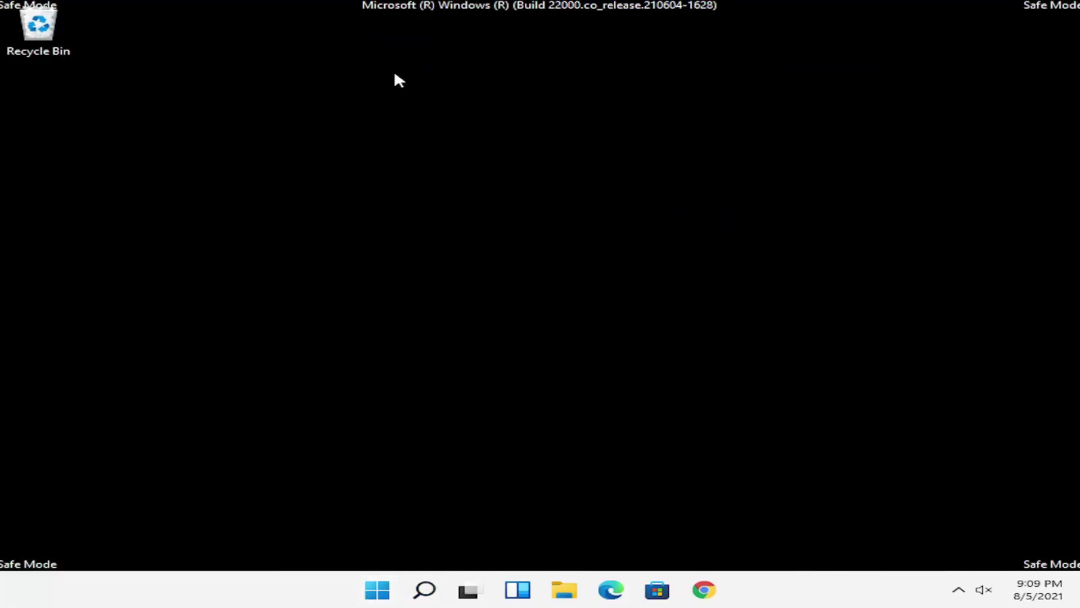
left_click(432, 589)
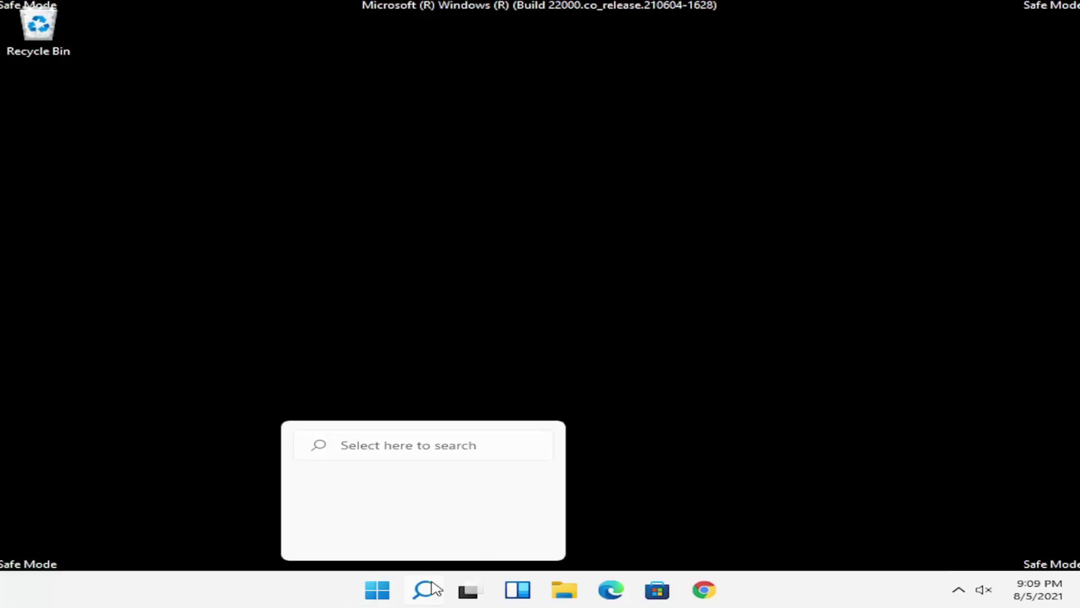
left_click(435, 589)
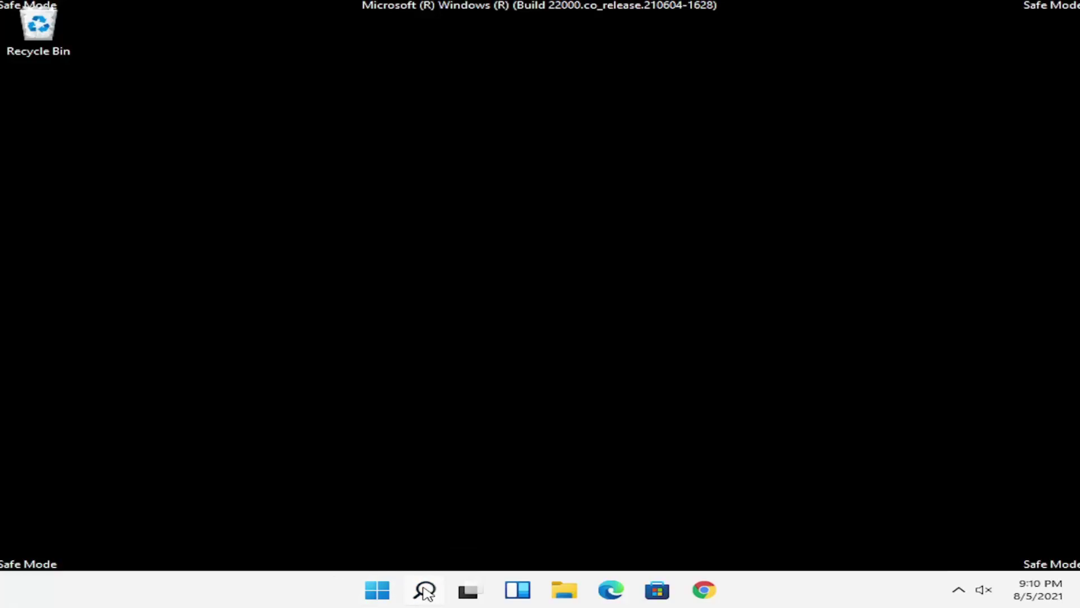
Bring up the Start button's Win+X quick-link menu containing Task Manager.
right_click(426, 592)
right_click(377, 589)
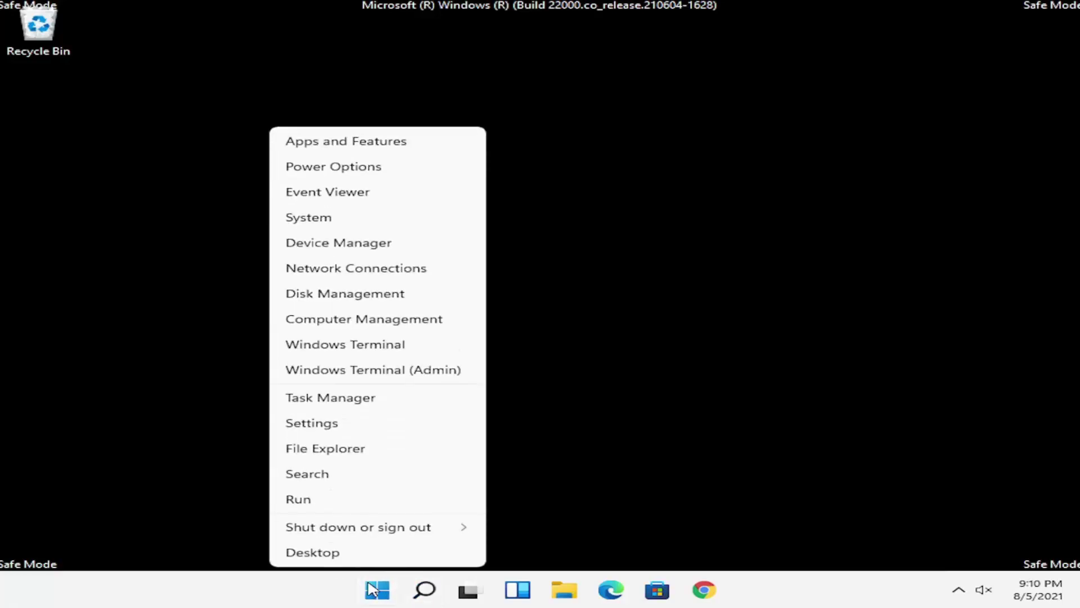
left_click(323, 474)
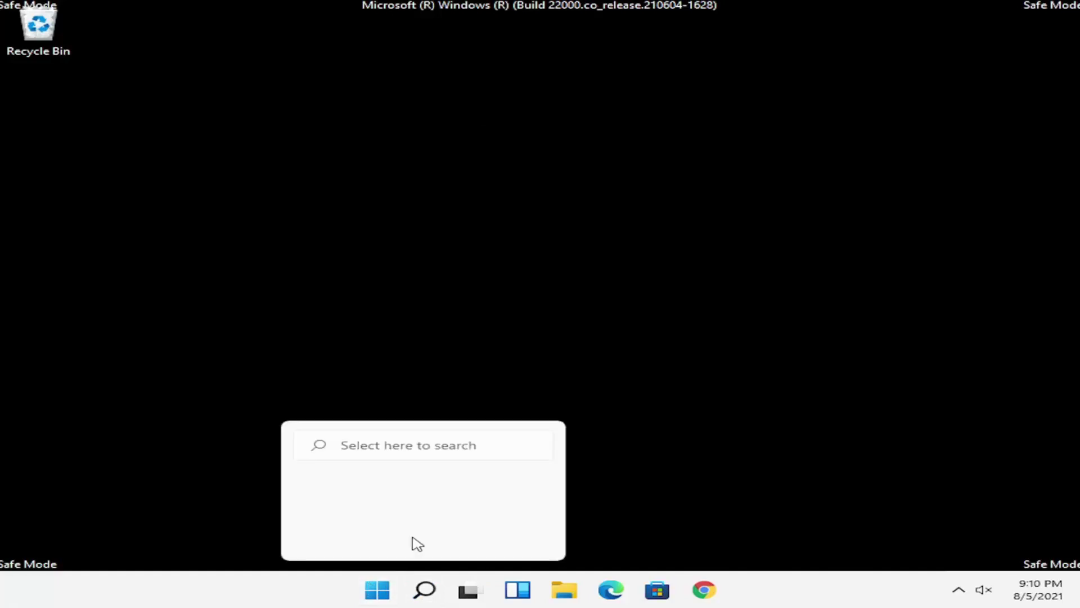
left_click(389, 447)
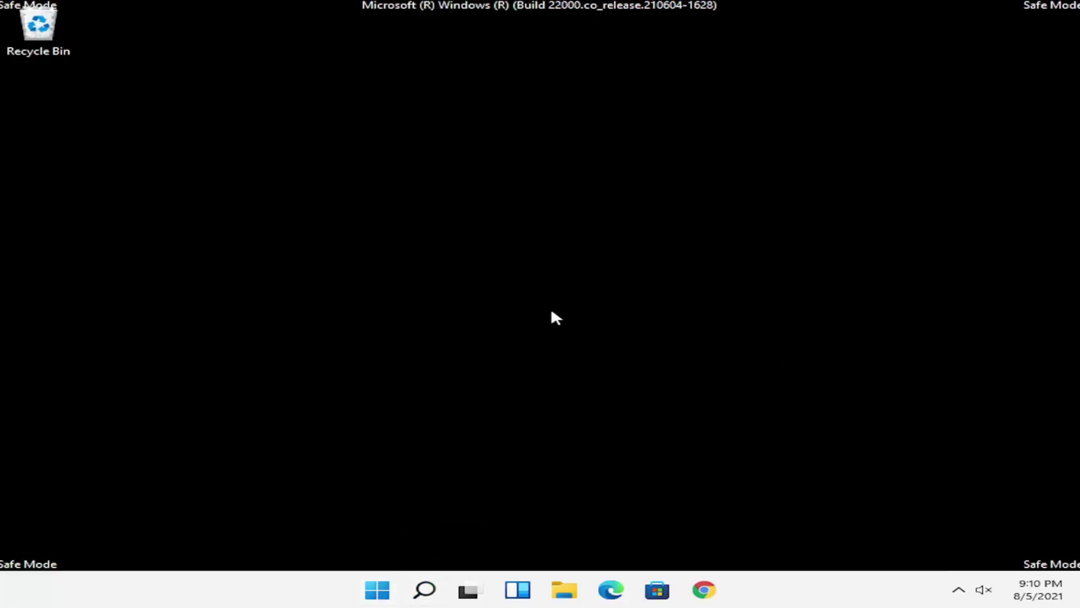
right_click(376, 589)
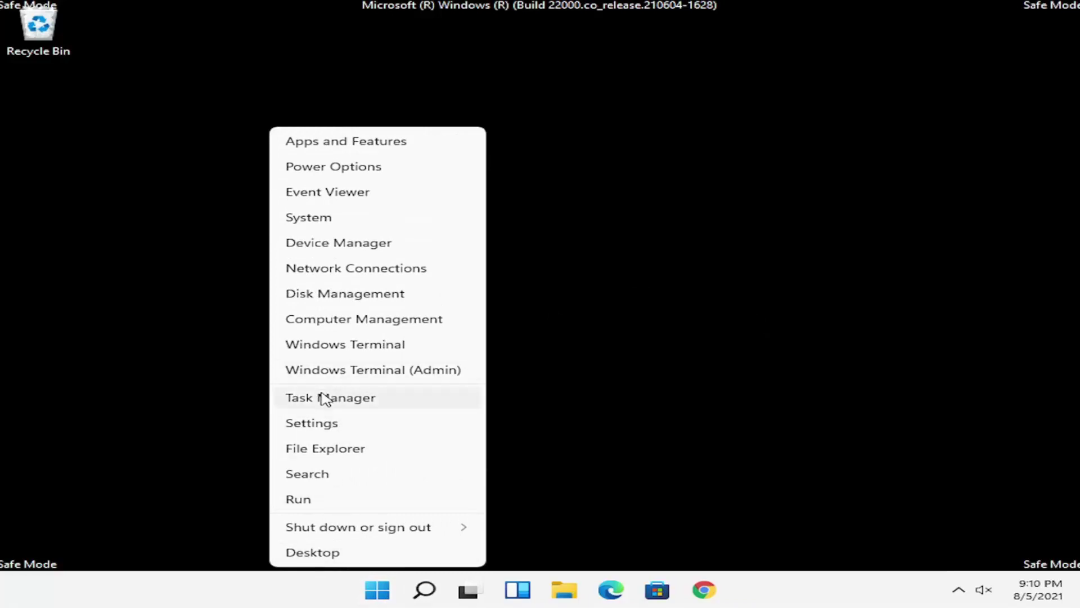
Open Task Manager and run new task 'cmd' with administrative privileges.
left_click(321, 397)
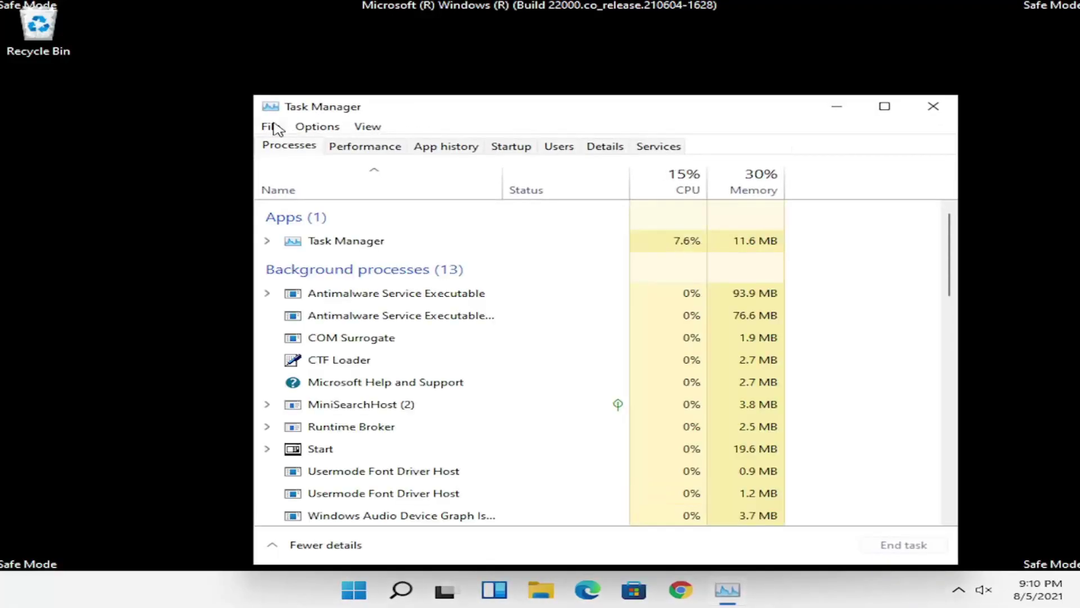
left_click(273, 127)
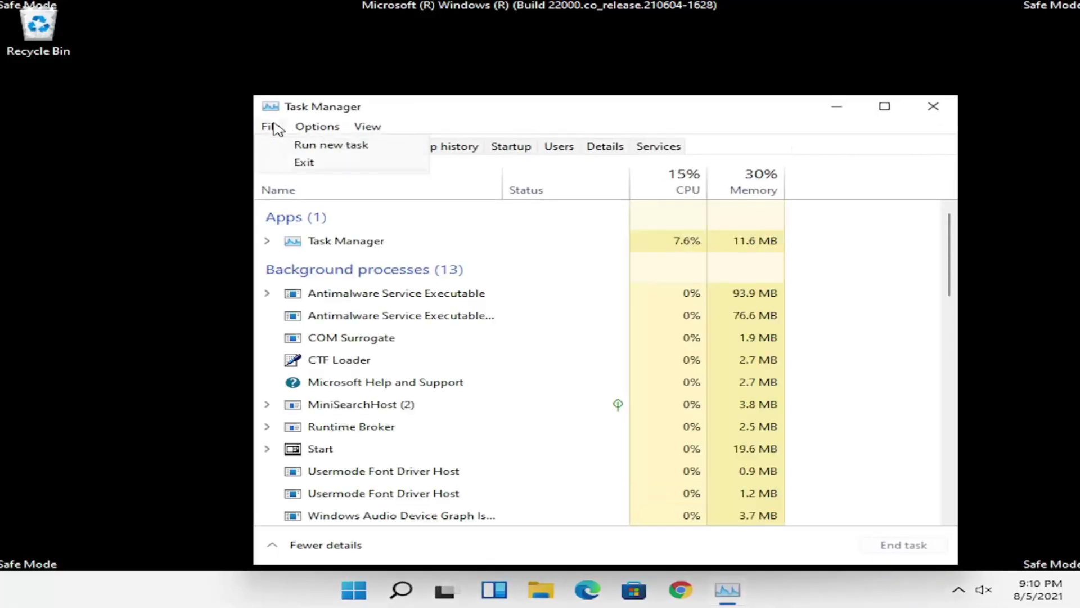
left_click(370, 147)
type("cmd")
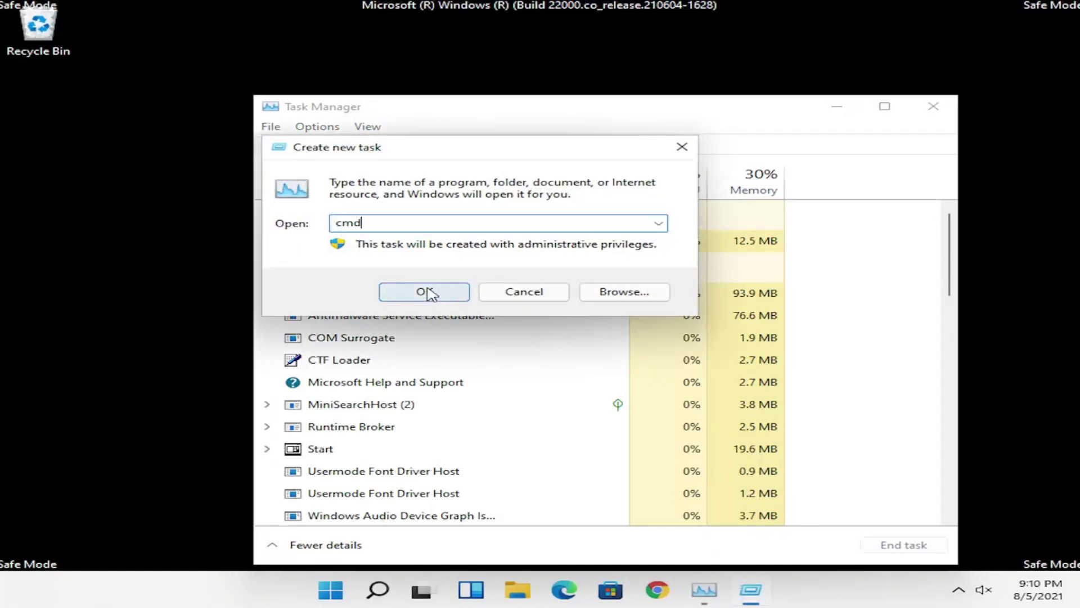
left_click(429, 294)
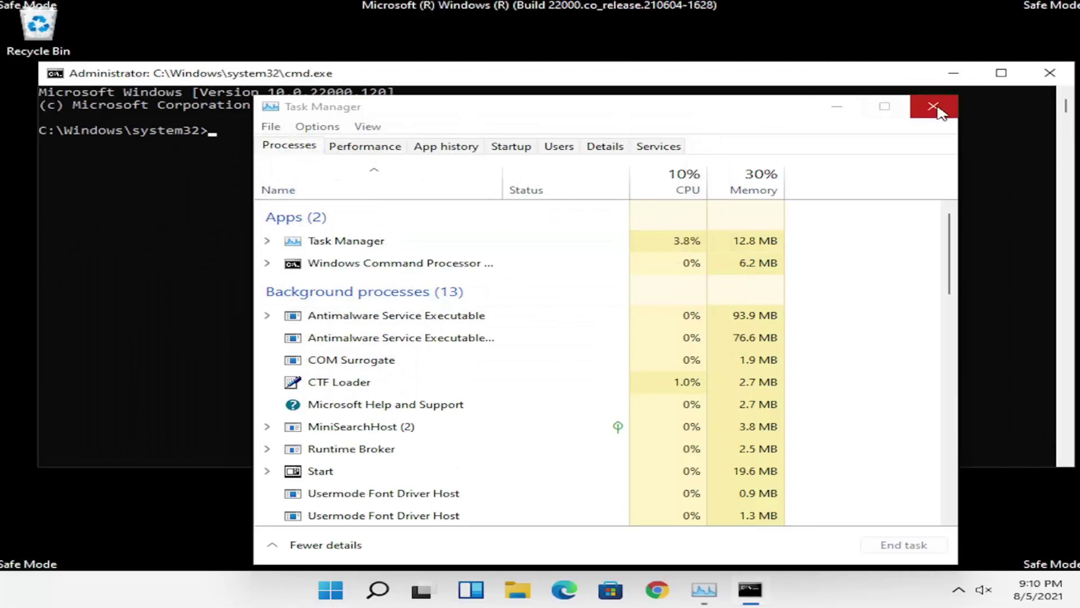
Close Task Manager and enter 'sfc /scannow' at the administrator prompt.
left_click(933, 106)
type("s")
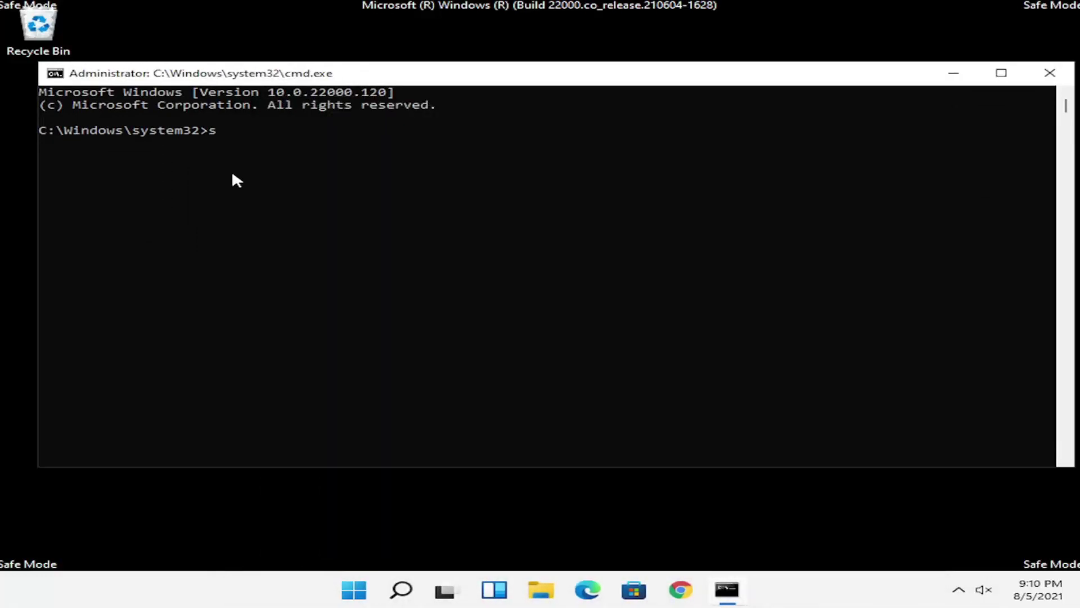
type("fc /scannow")
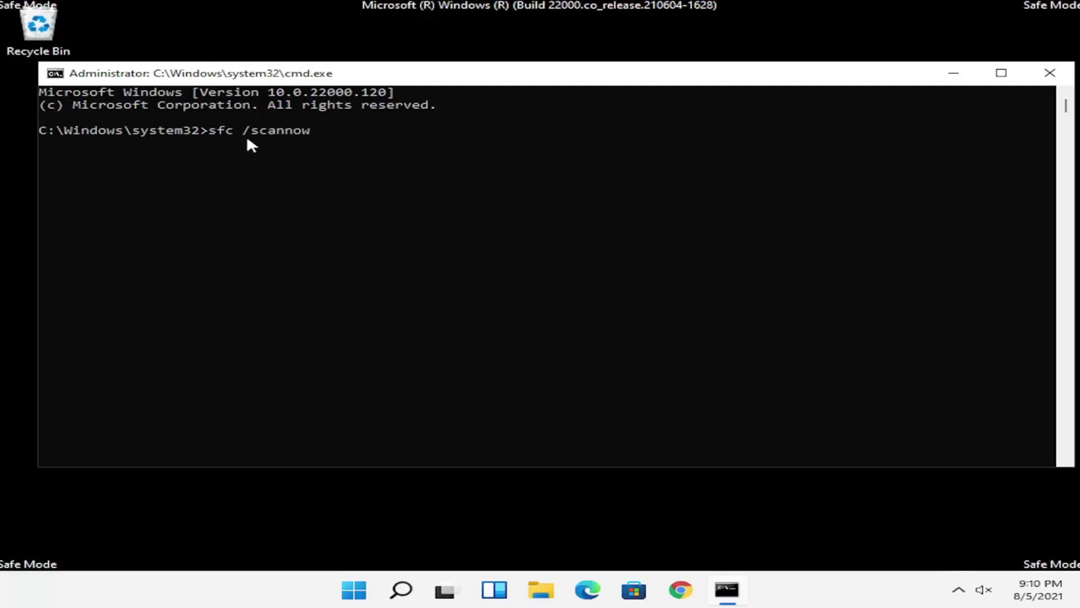
Run sfc /scannow and let verification reach 100% with no integrity violations.
key("Return")
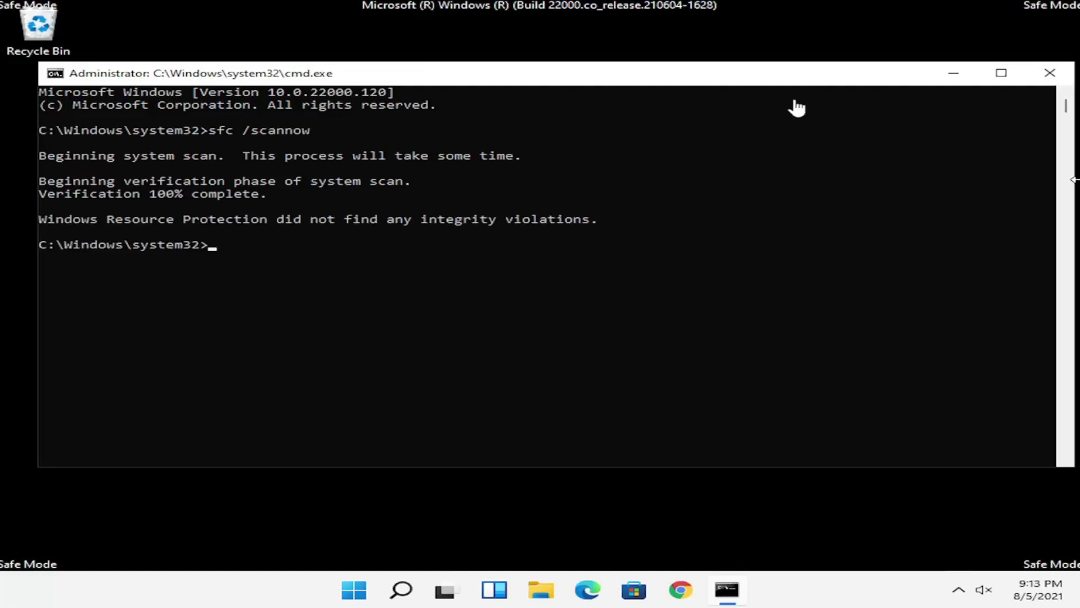
Close Command Prompt and choose Restart under Shut down or sign out in the quick-link menu.
left_click(1058, 80)
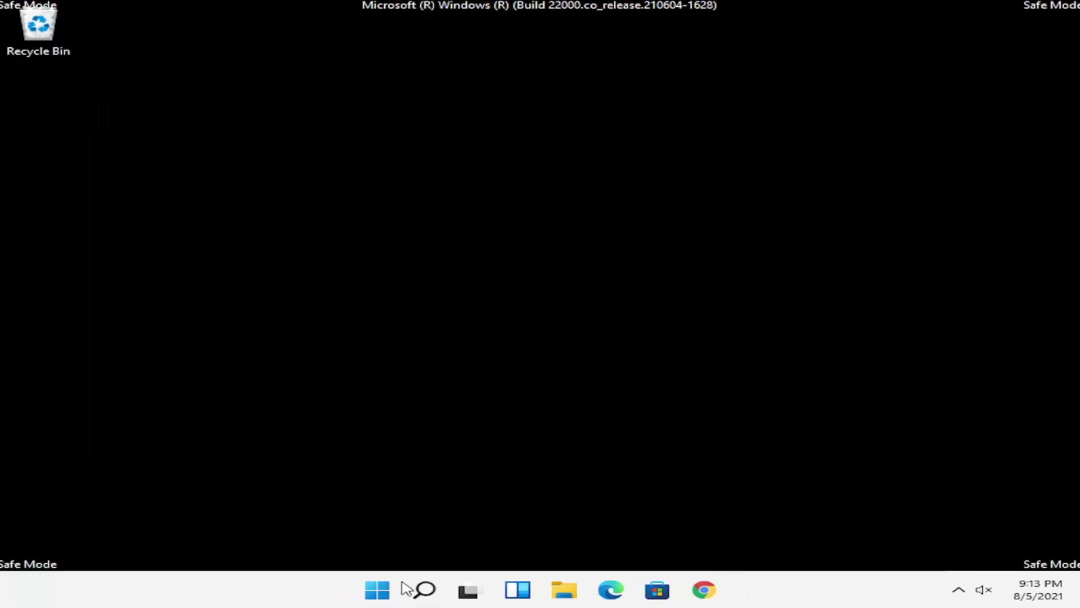
right_click(377, 591)
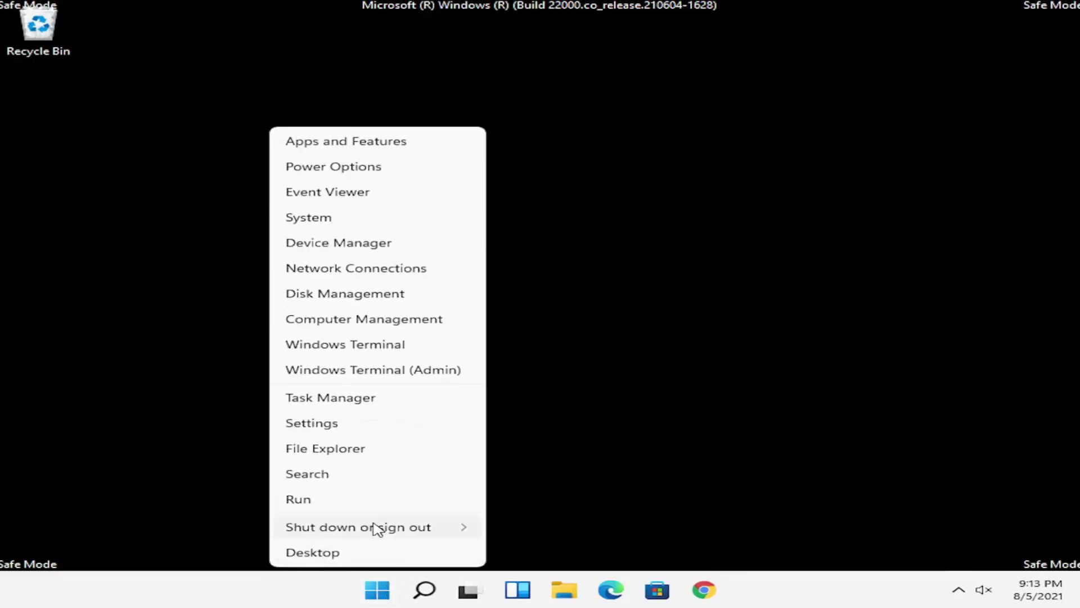
mouse_move(374, 527)
right_click(377, 589)
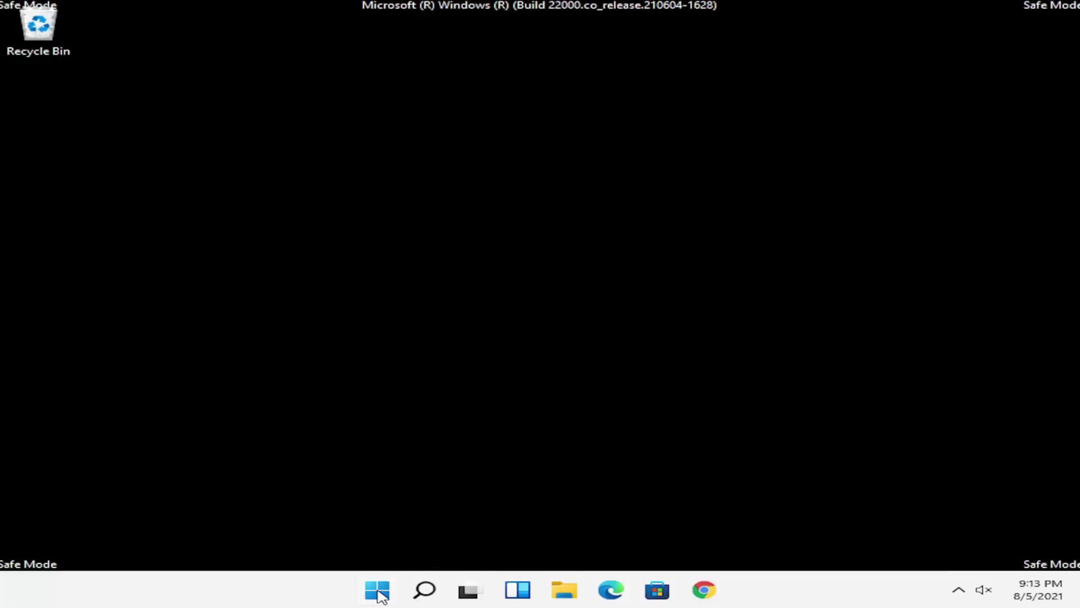
right_click(378, 589)
mouse_move(361, 527)
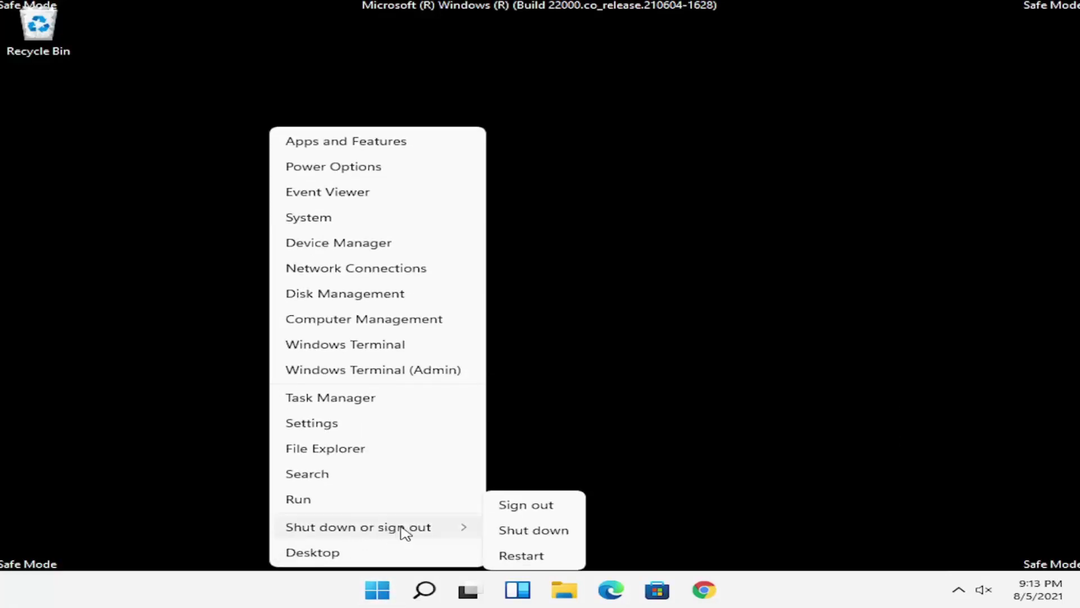
left_click(530, 565)
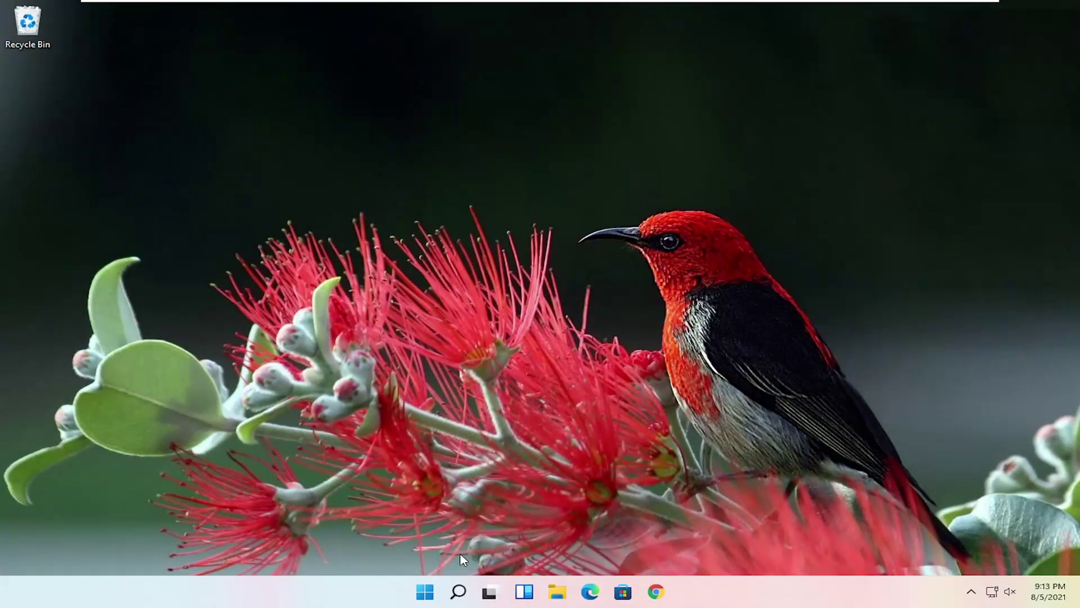
Search 'updates', run Check for updates in Windows Update, then close Settings.
left_click(460, 598)
type("up")
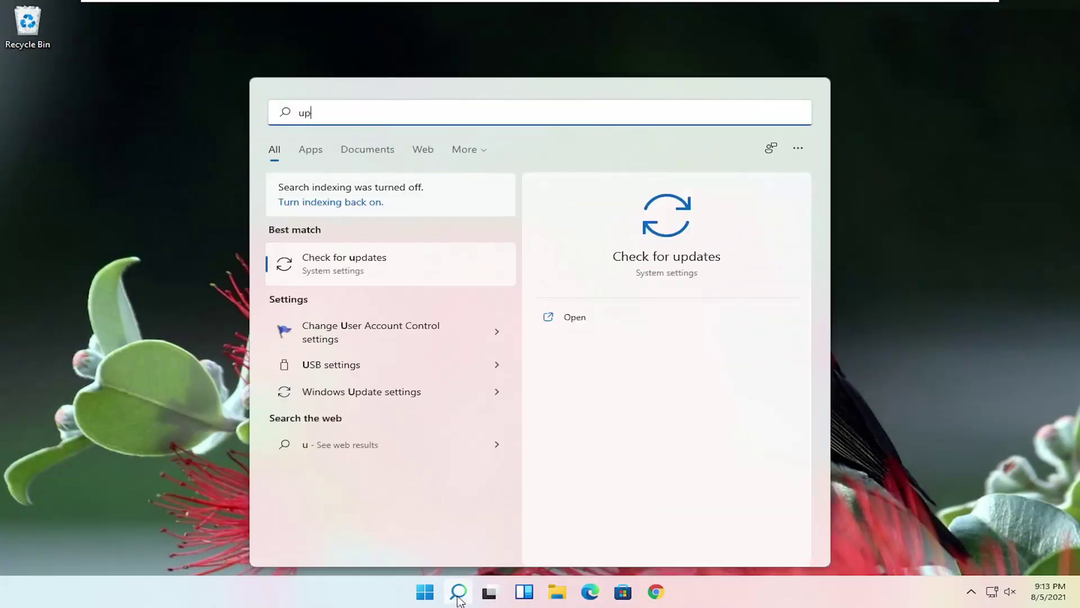
type("dates")
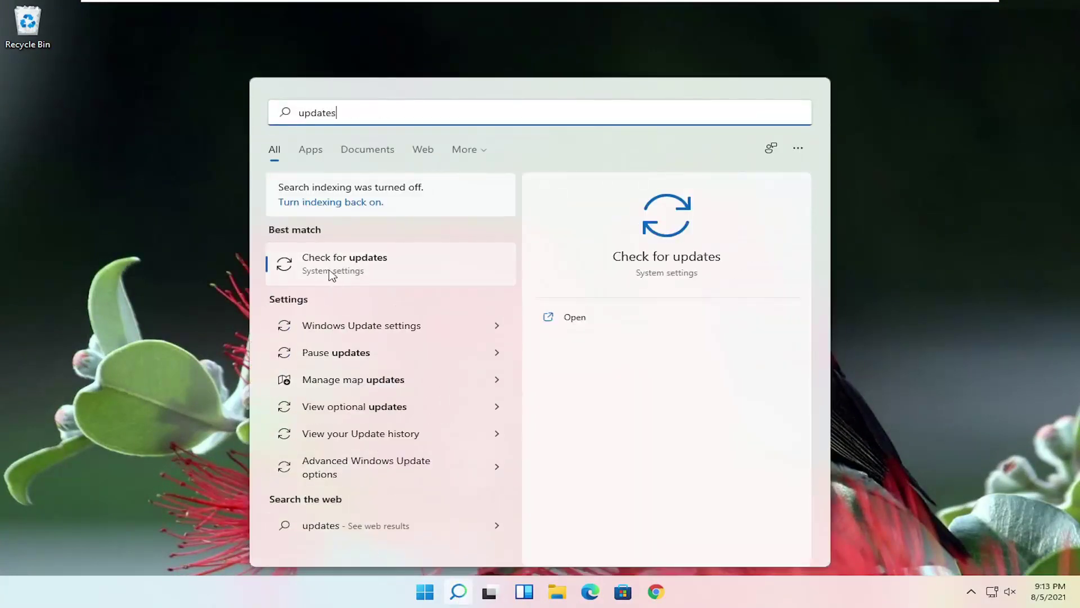
left_click(367, 268)
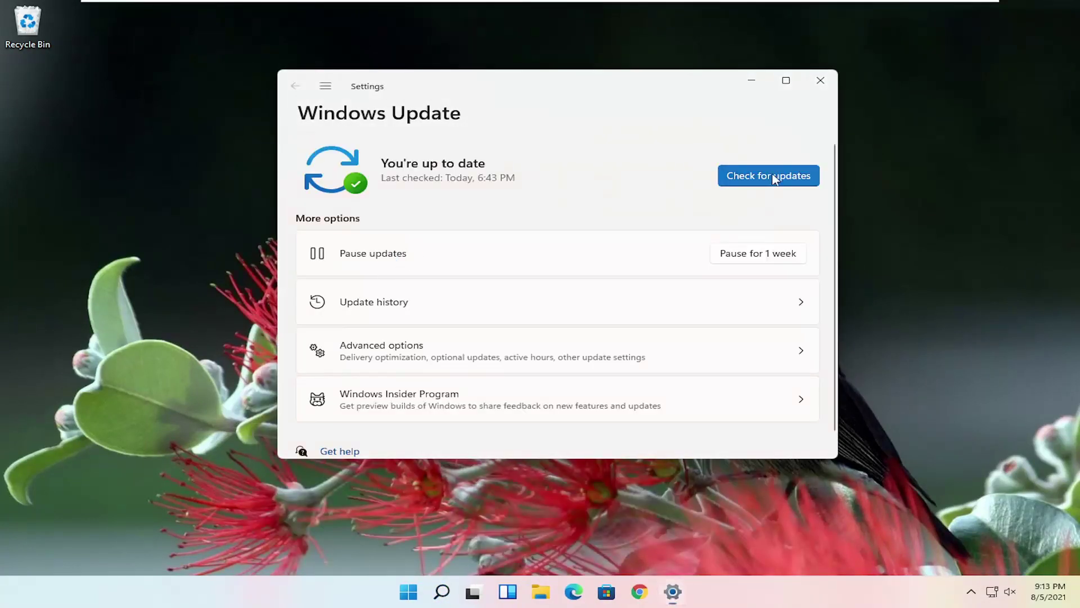
left_click(775, 179)
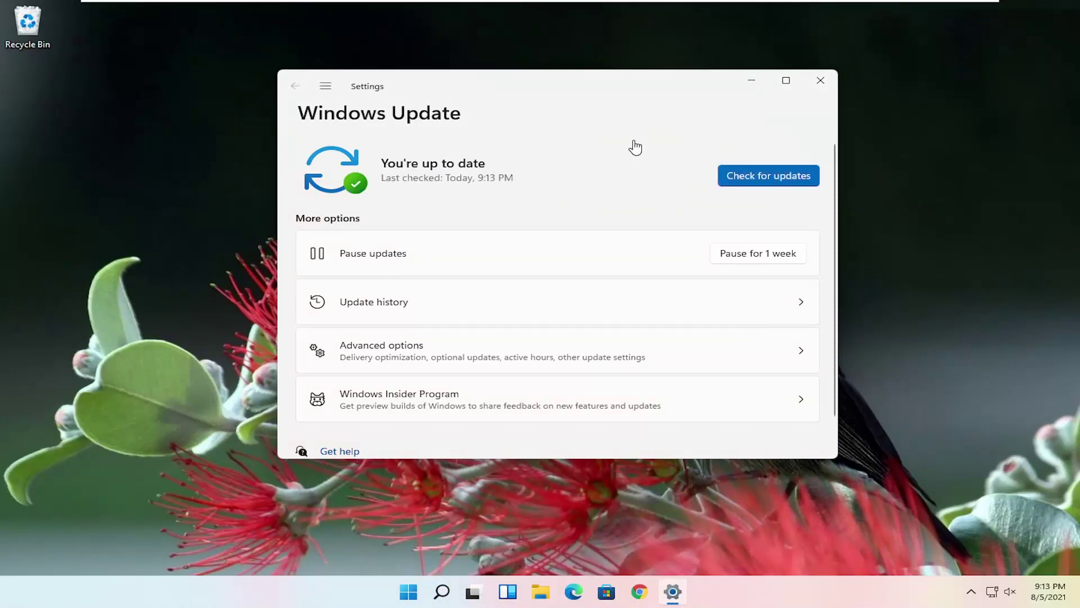
left_click(819, 82)
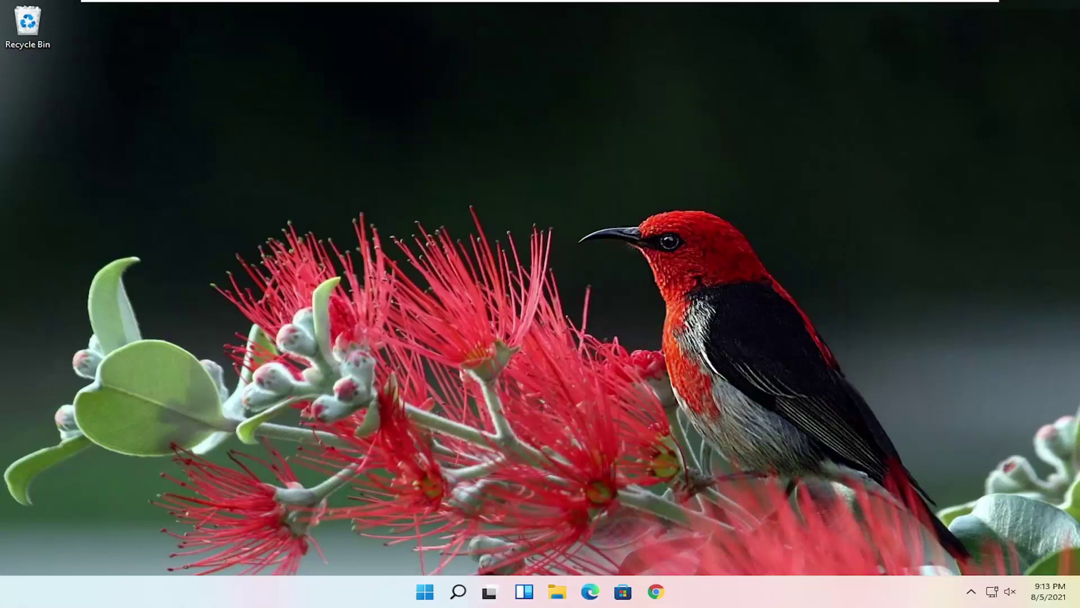